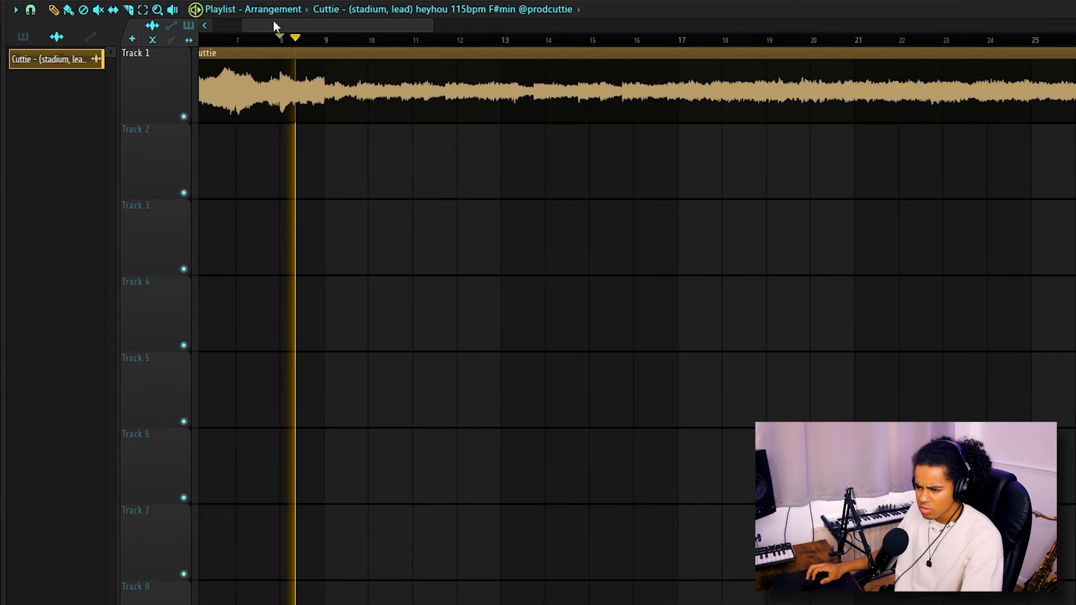
left_click_drag(274, 23, 253, 23)
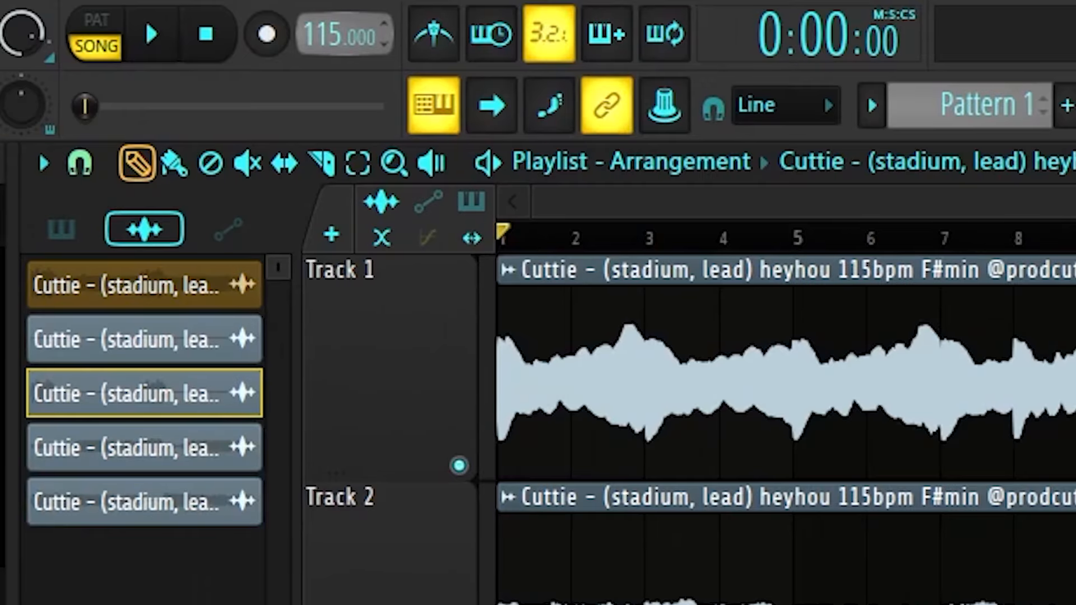
left_click_drag(341, 34, 341, 52)
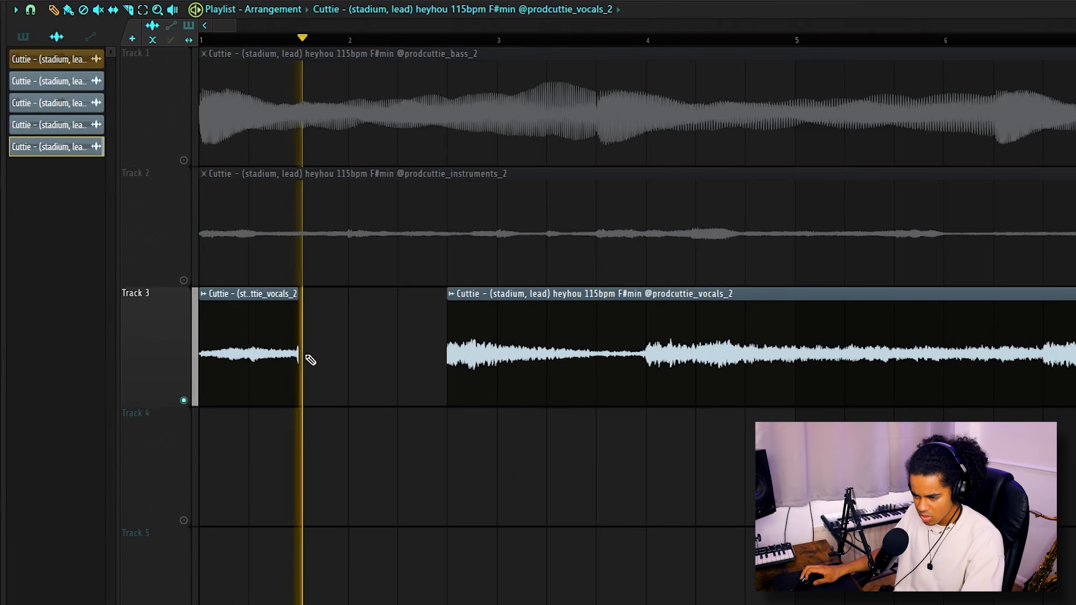
Rearrange the chopped vocals_2 clips on Track 3 and make the first chop unique as a sample.
left_click_drag(558, 330, 459, 337)
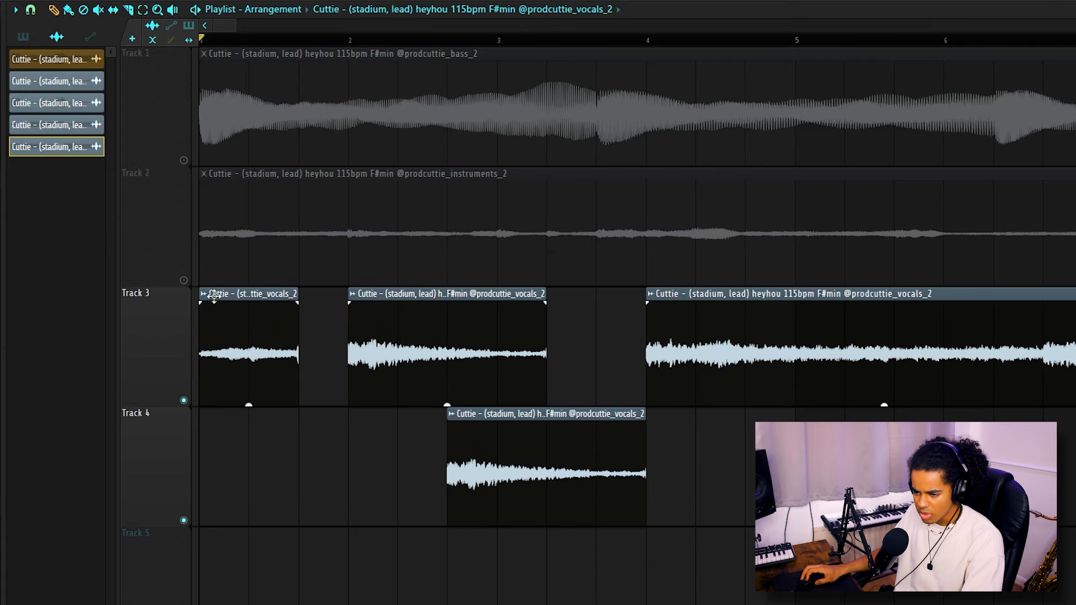
left_click(204, 293)
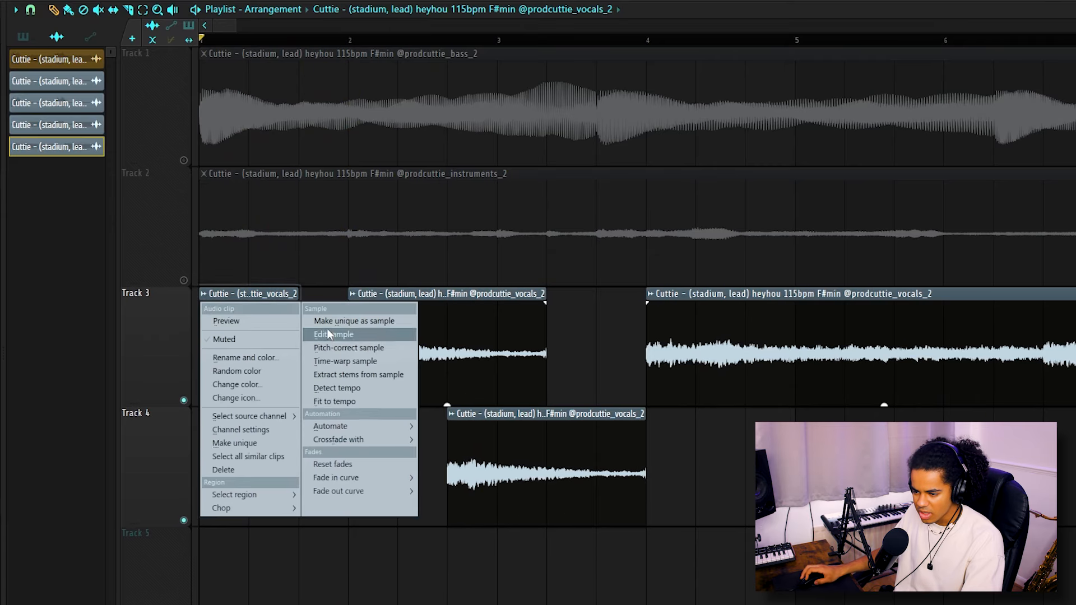
left_click(382, 326)
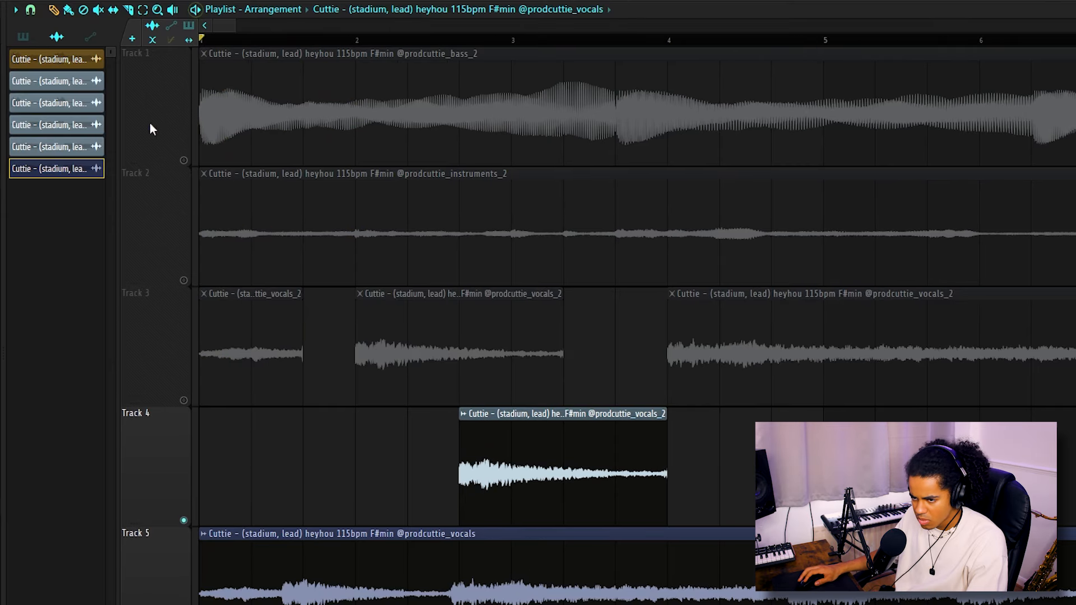
Adjust the playlist snap and lengthen the vocal chops on Tracks 3 and 4, closing the gaps between the Track 3 clips.
left_click(31, 10)
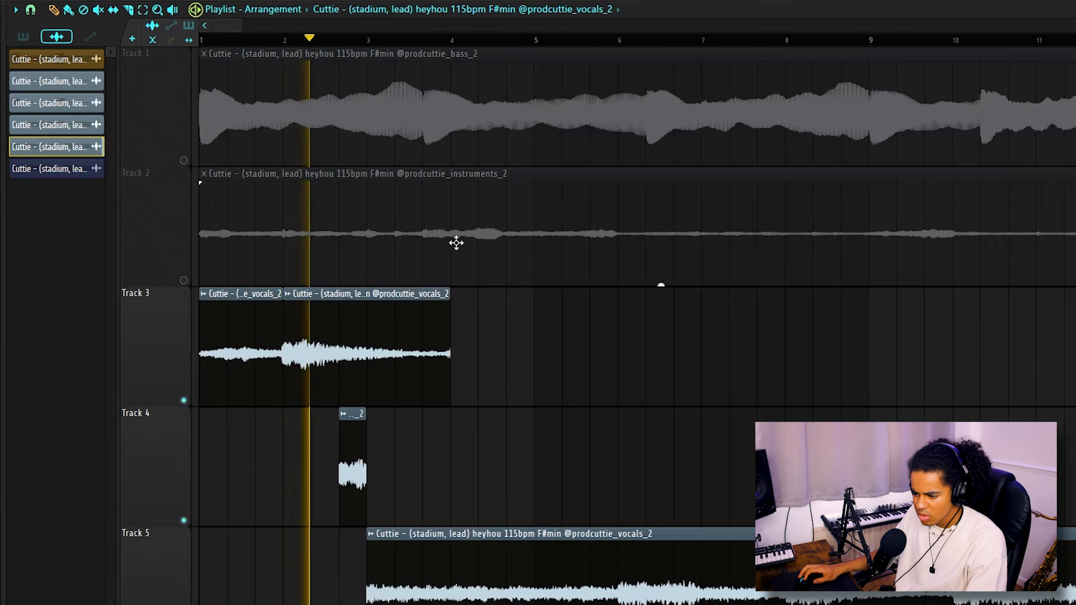
scroll(457, 241, "down", 1)
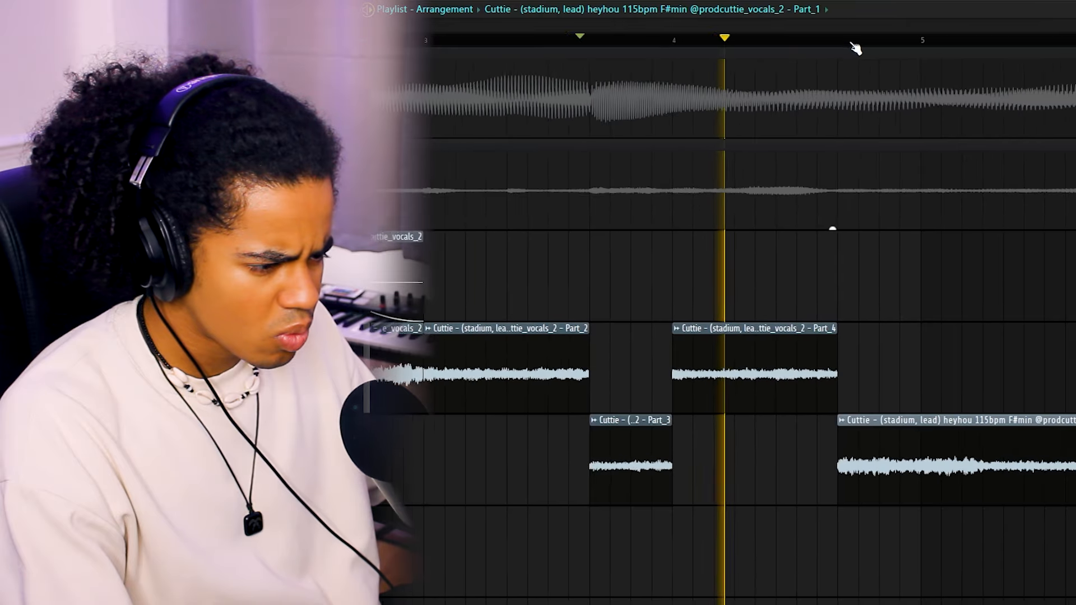
scroll(854, 45, "down", 2)
scroll(973, 45, "up", 5)
Reposition the playhead within the chopped vocals and play that section back.
left_click_drag(911, 40, 780, 31)
key("space")
key("space")
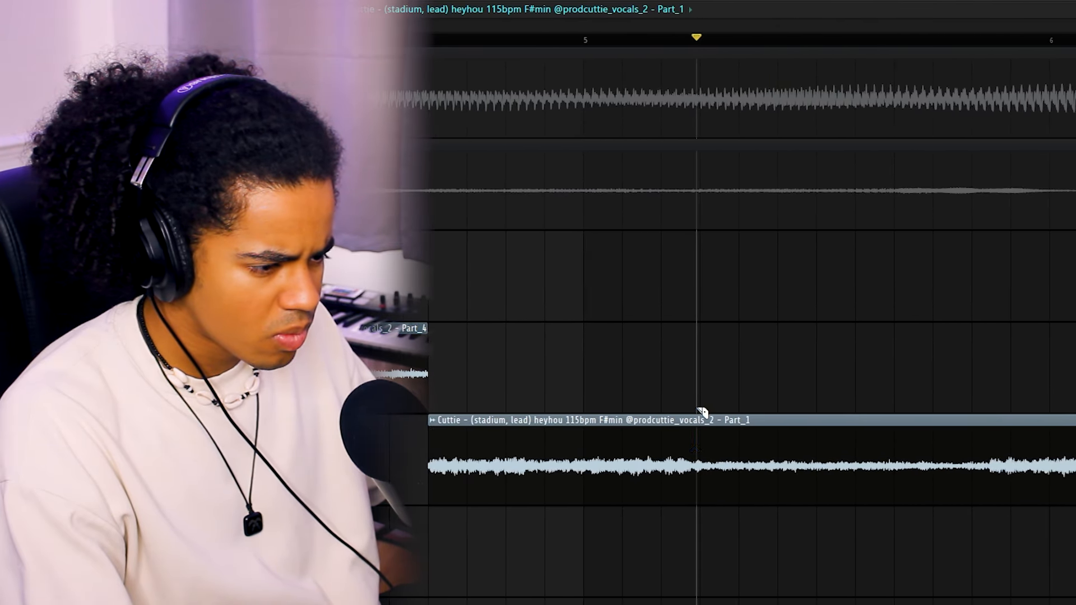
left_click_drag(677, 272, 663, 271)
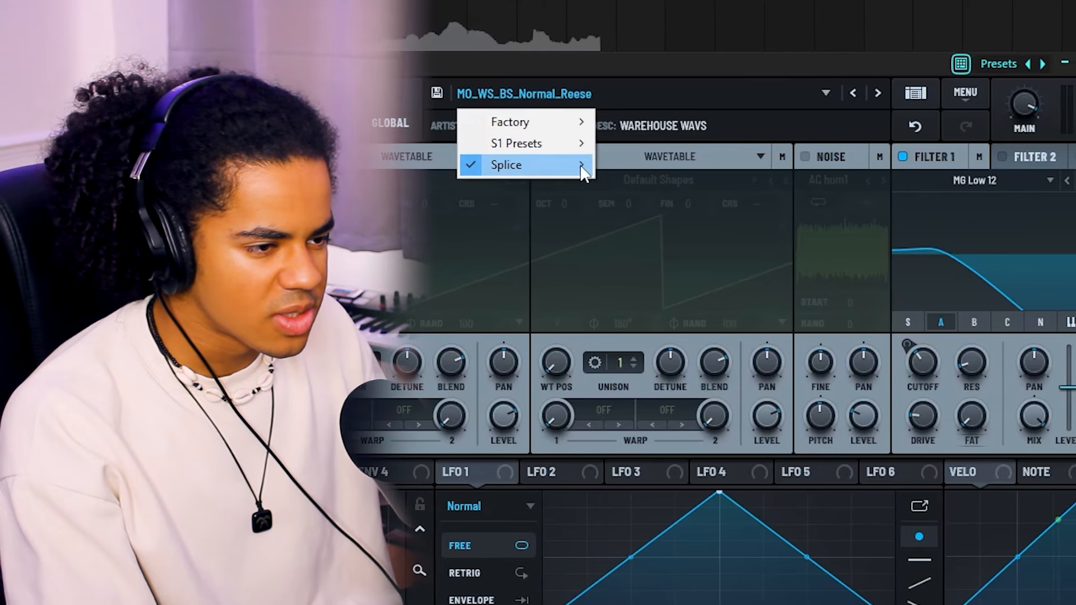
Browse the synth's Splice presets and adjust the parameters of the sound.
mouse_move(584, 166)
mouse_move(841, 312)
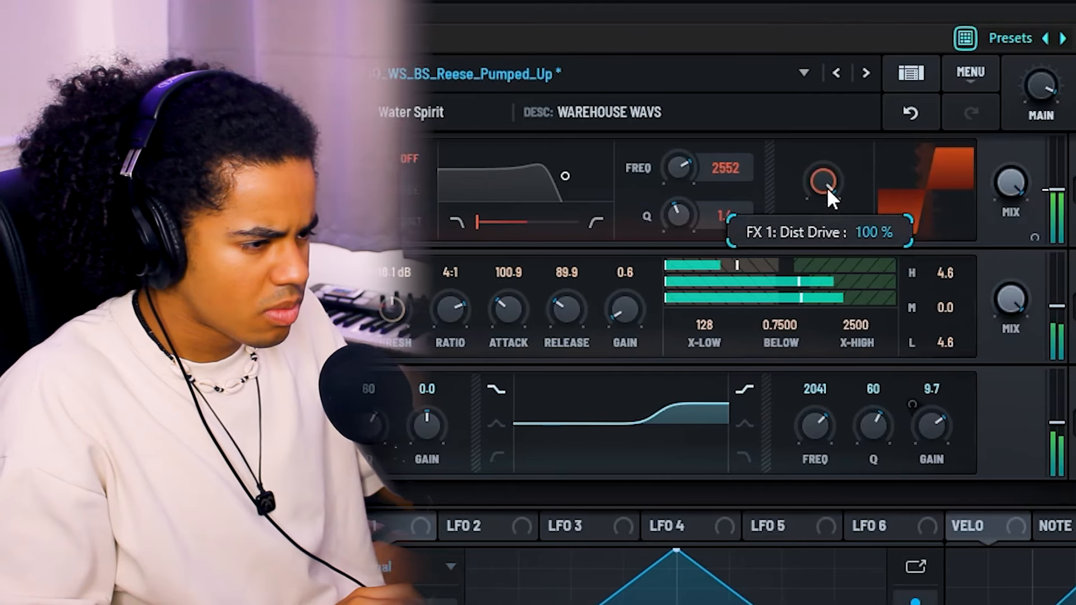
left_click_drag(826, 187, 915, 247)
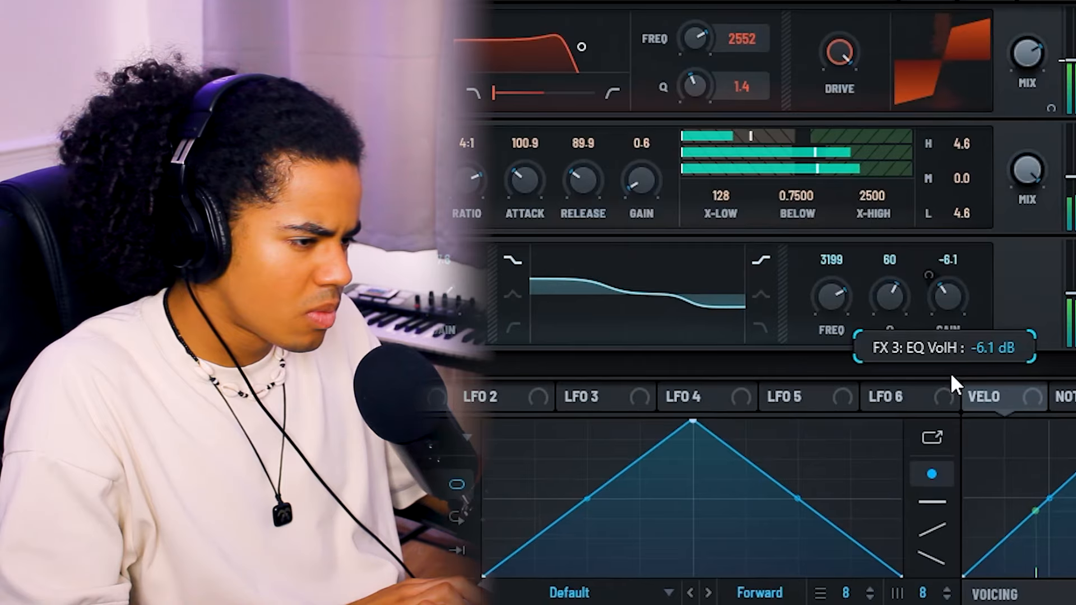
left_click_drag(951, 377, 937, 349)
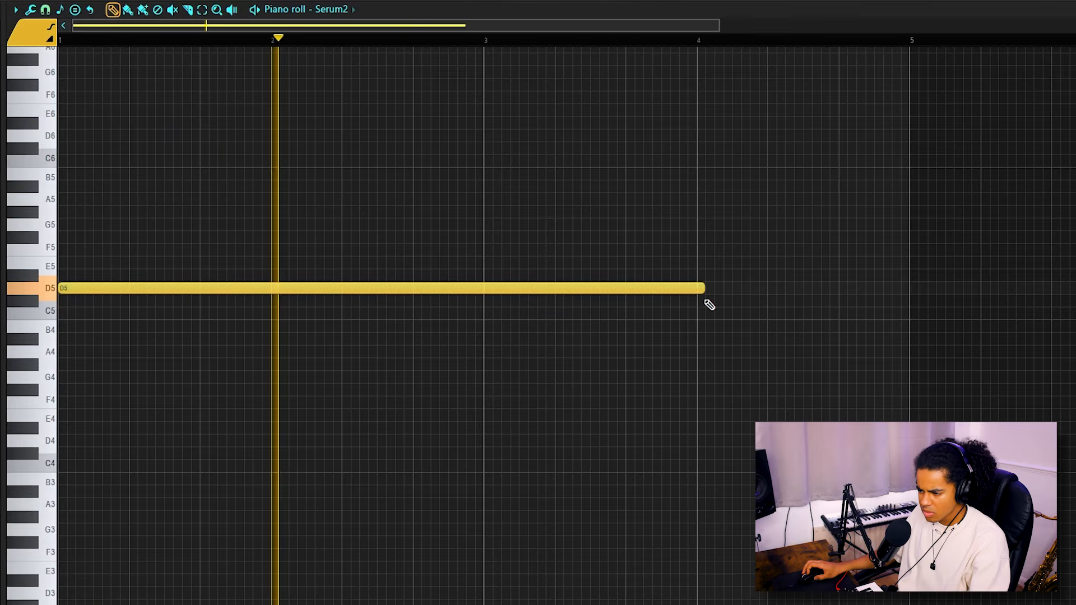
Follow the long D5 note with two C#6 notes and short D5 grace notes in bar 4, plus a B4 note from bar 5 to 9.
scroll(640, 45, "down", 2)
key("space")
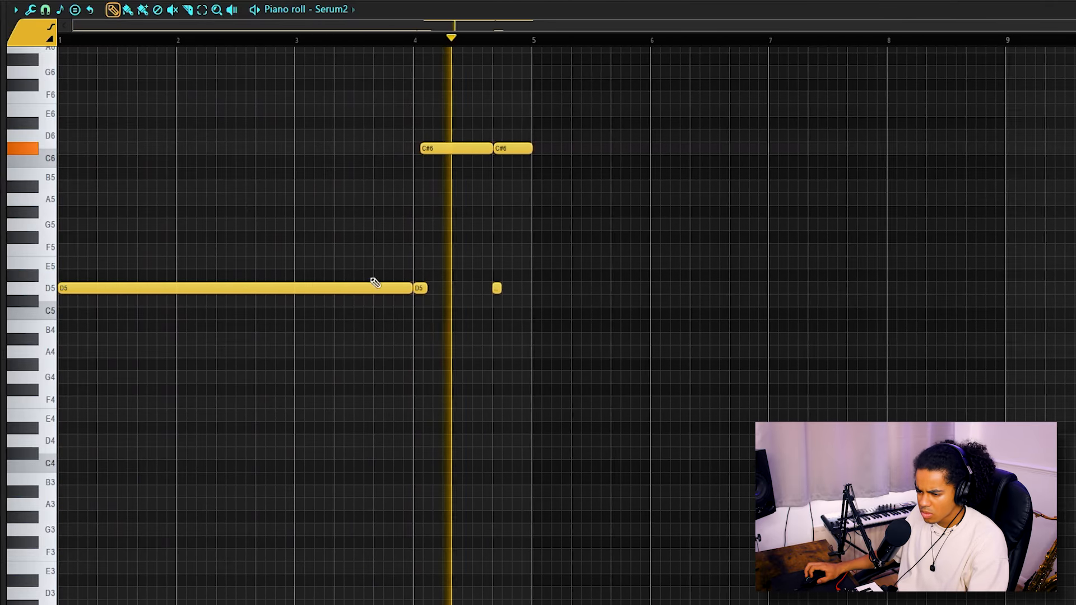
left_click(372, 286)
left_click(535, 326)
scroll(644, 41, "down", 1)
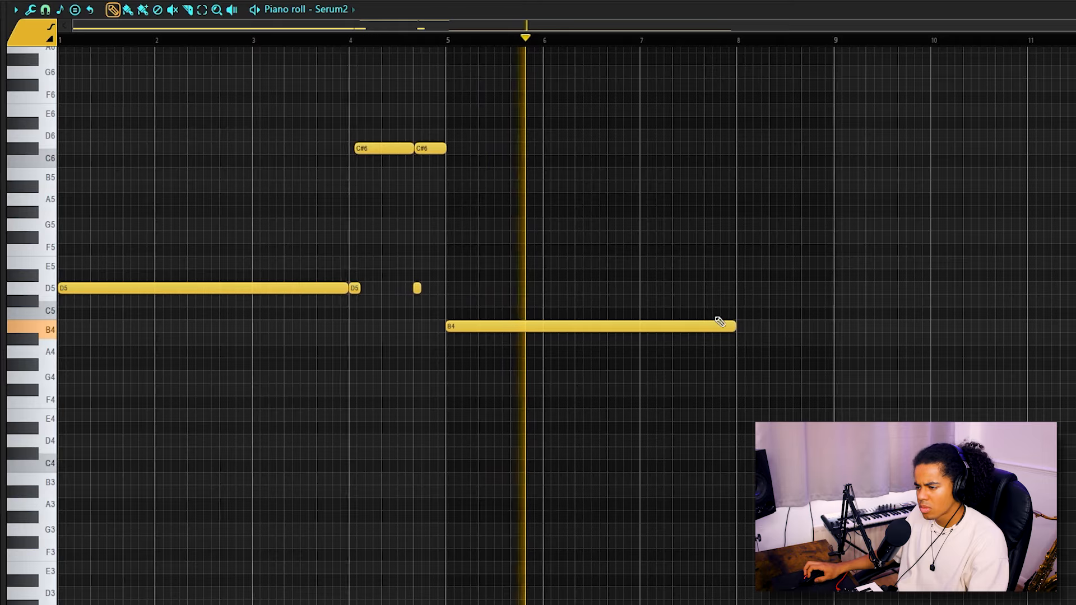
scroll(748, 37, "down", 1)
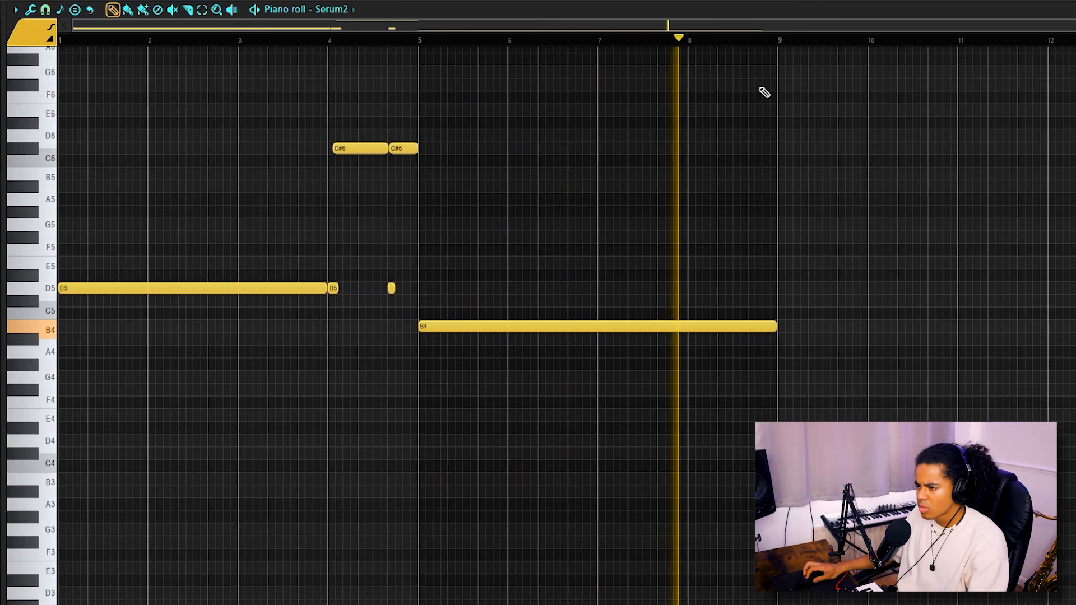
Add an F#5 note from bar 9 to 13, an A5 note up to bar 16, and closing B5, C#6 and C#5 notes in bar 16.
left_click(710, 221)
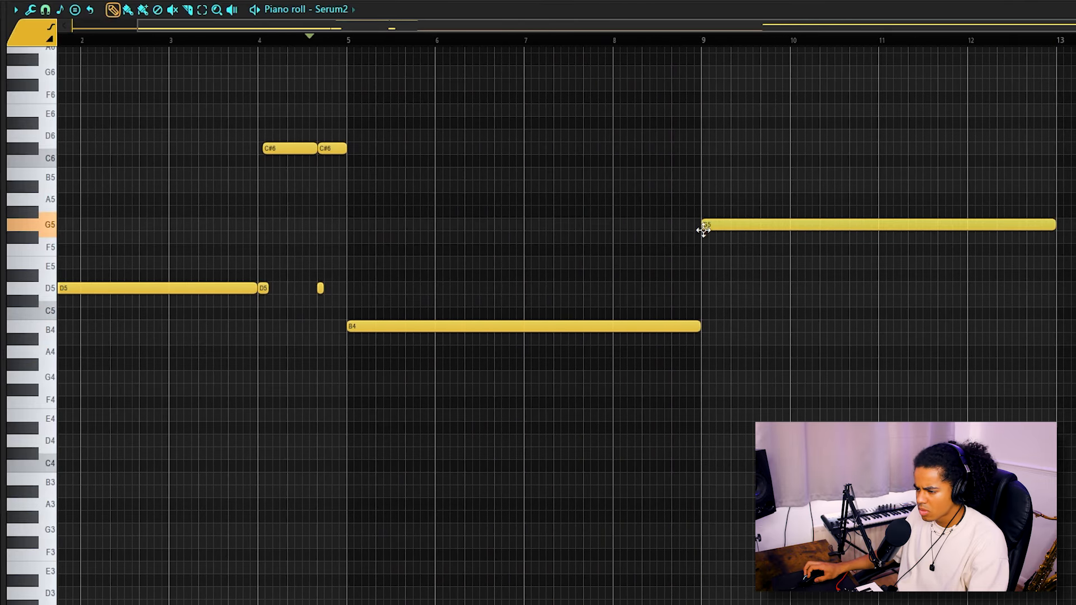
left_click(689, 41)
scroll(690, 40, "down", 1)
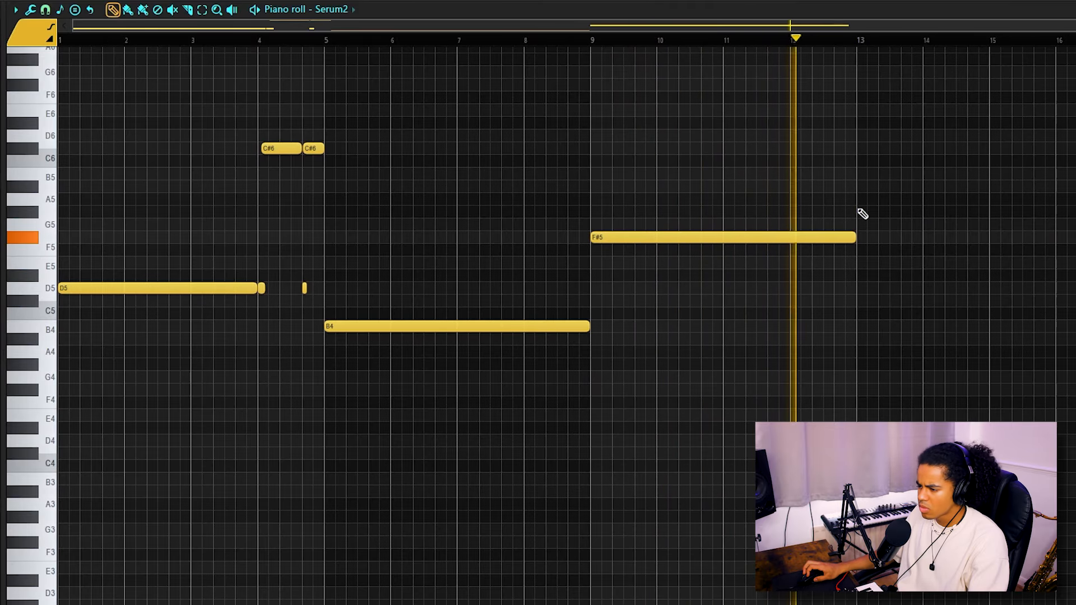
scroll(846, 46, "down", 1)
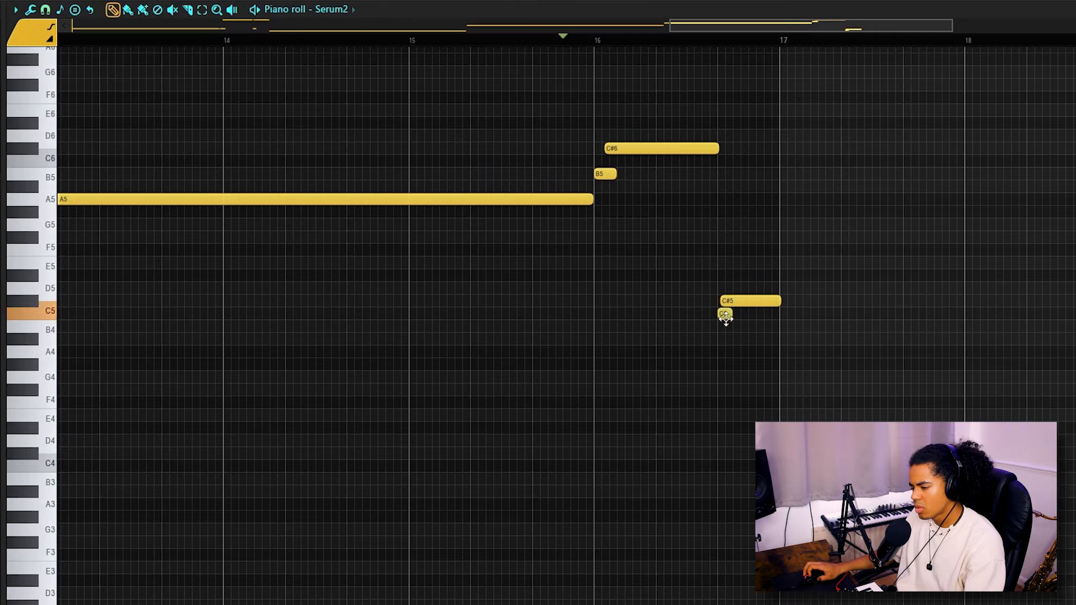
scroll(601, 47, "down", 2)
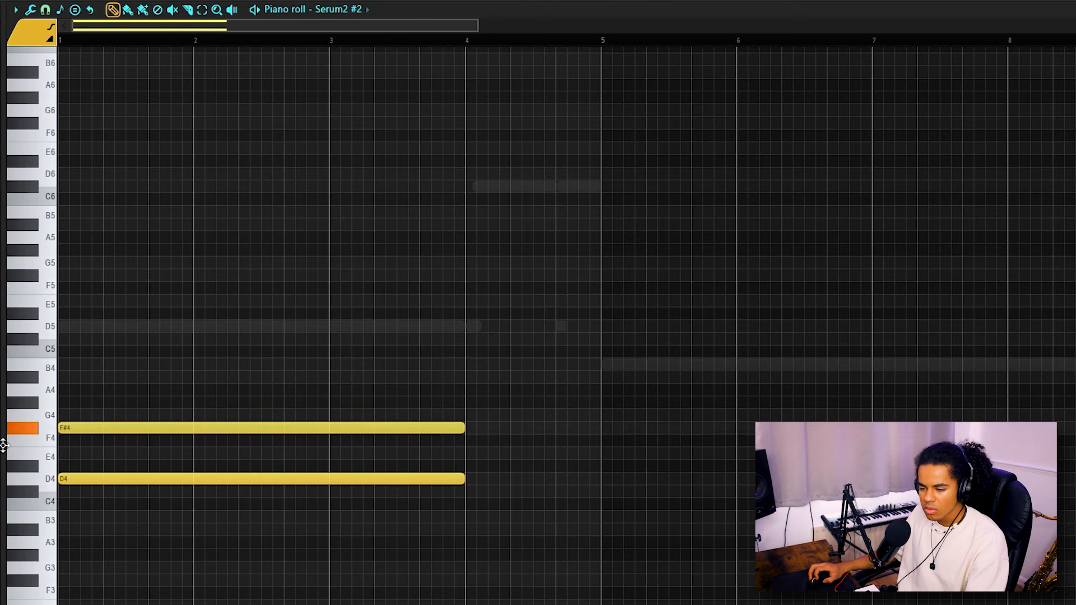
Build a D4, F#4, A4 chord over bars 1 to 4 and a B3, D4, F#4, G#4 chord over bars 5 to 8.
scroll(116, 108, "down", 3)
key("ctrl+a")
left_click_drag(283, 428, 346, 409)
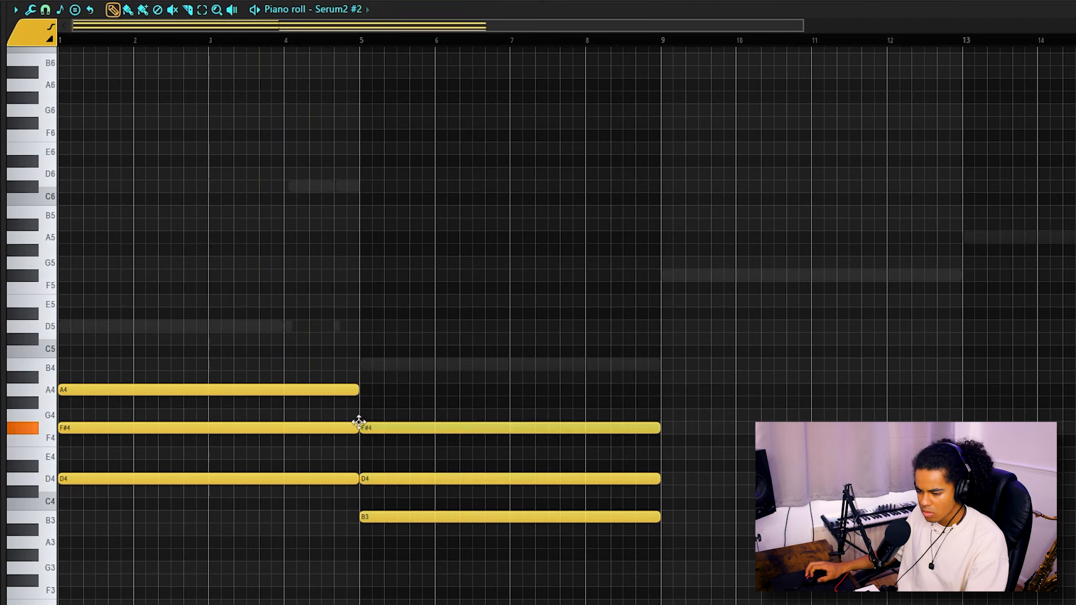
key("space")
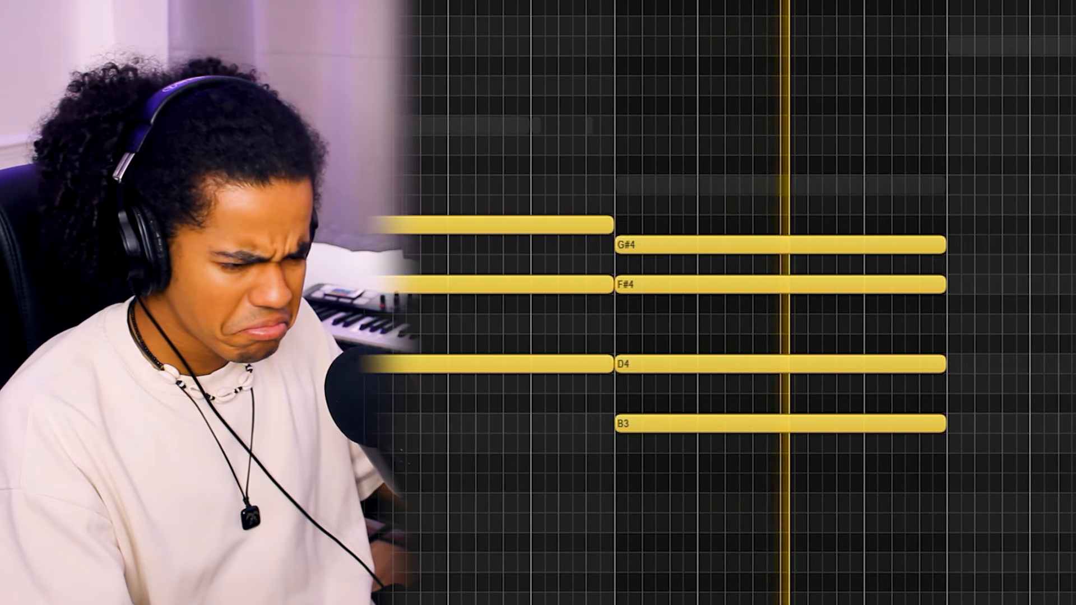
Add a C#4, F#4, A4 chord from bar 9 to 13 and play it back.
left_click(483, 492)
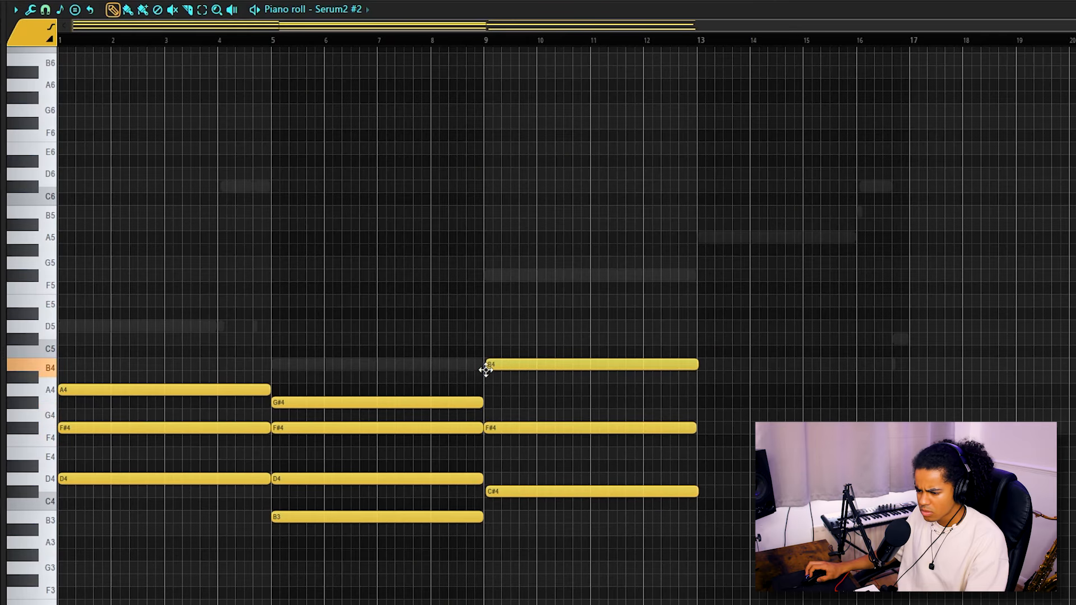
left_click_drag(503, 26, 600, 31)
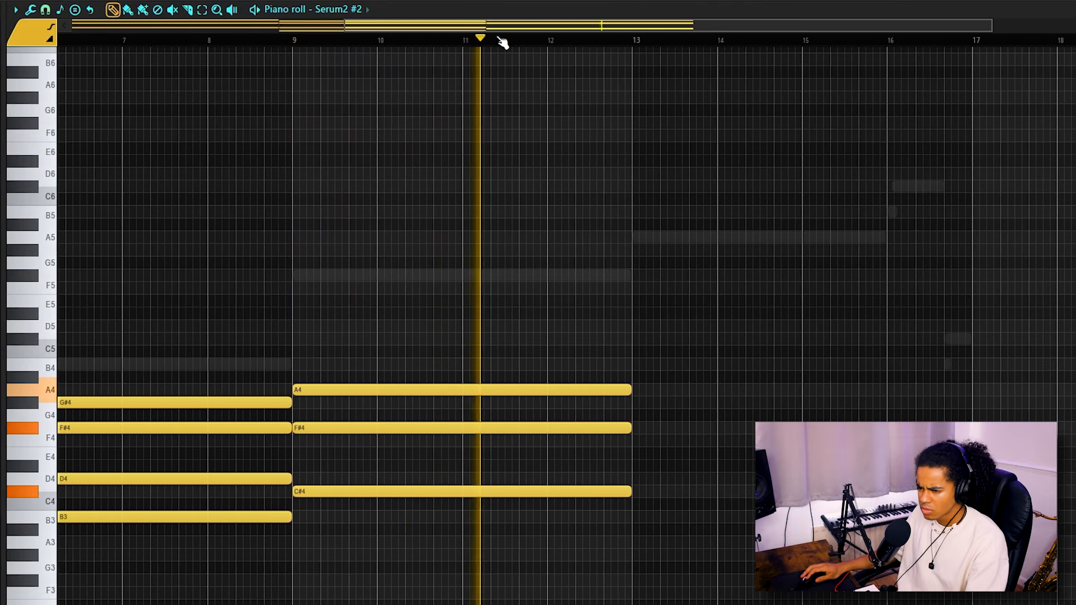
scroll(502, 42, "down", 2)
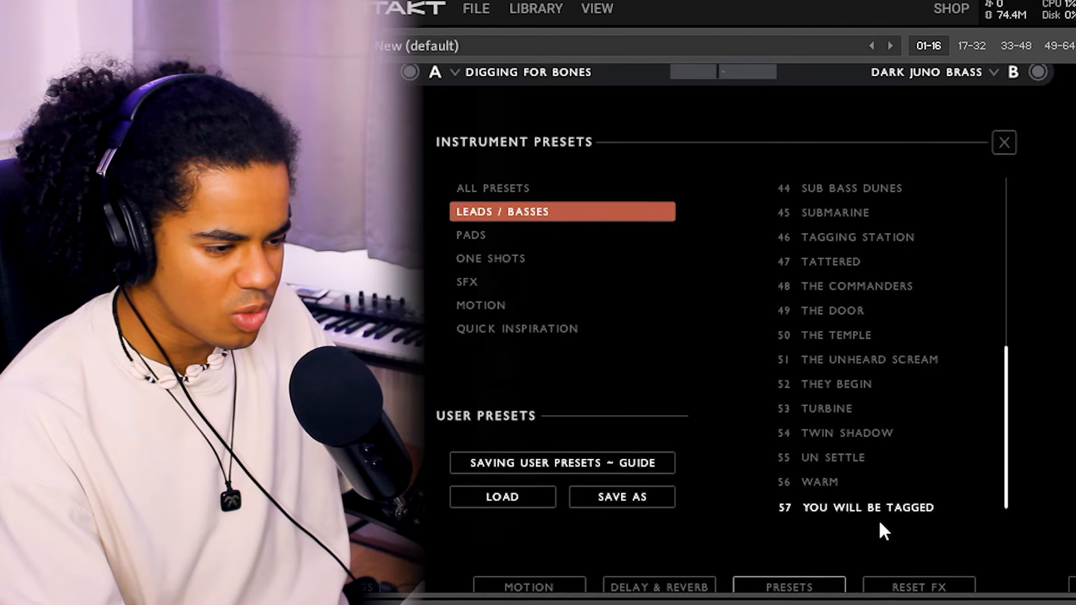
Write a B5 note at bar 3 and a long C#6 note starting at bar 5 in the Kontakt 7 part, and play them.
left_click(877, 496)
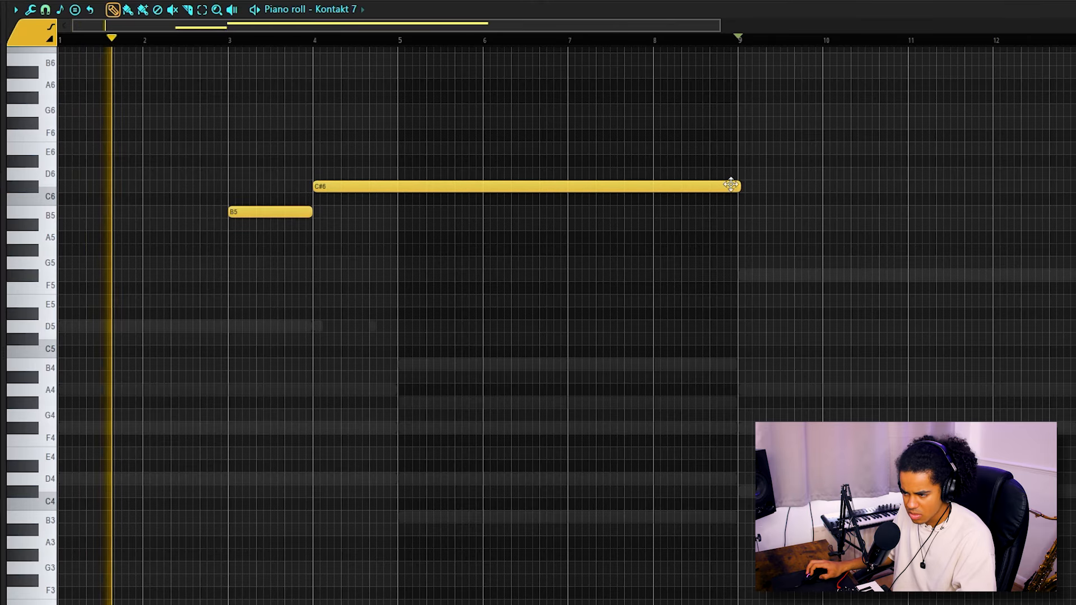
scroll(305, 44, "down", 1)
left_click_drag(314, 185, 394, 181)
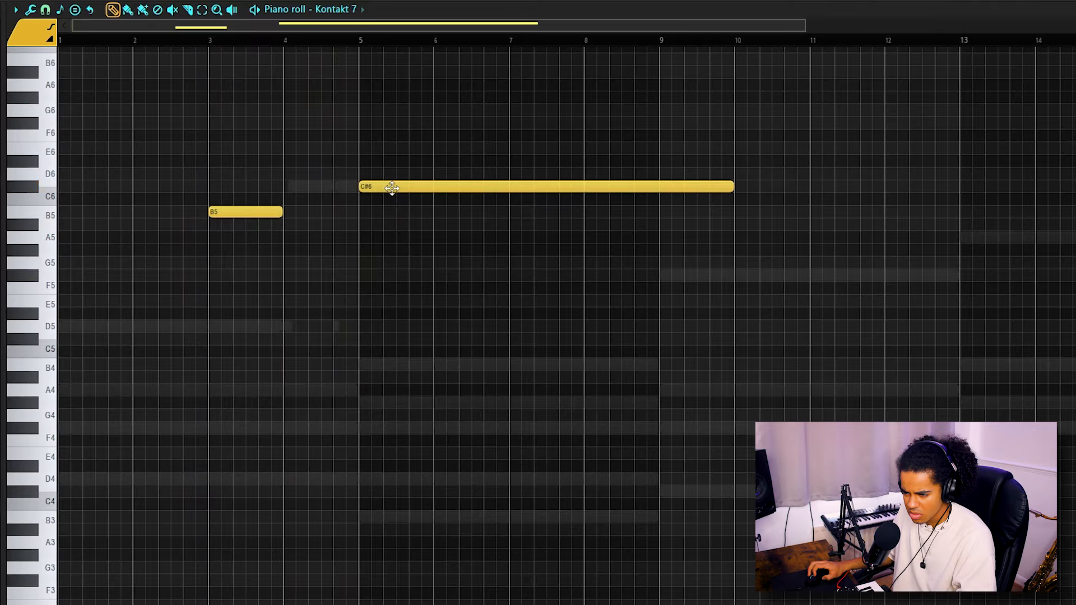
key("space")
Extend the B5 note to bar 5 and trim the end of the C#6 note to bar 9.
left_click_drag(282, 213, 359, 223)
scroll(387, 42, "down", 2)
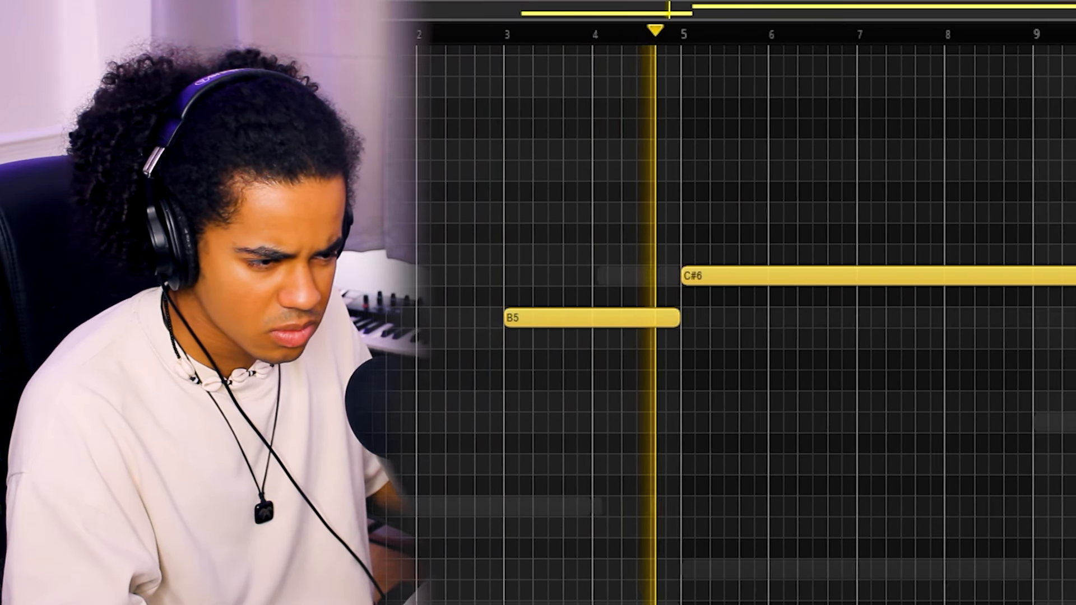
left_click_drag(1074, 289, 1040, 292)
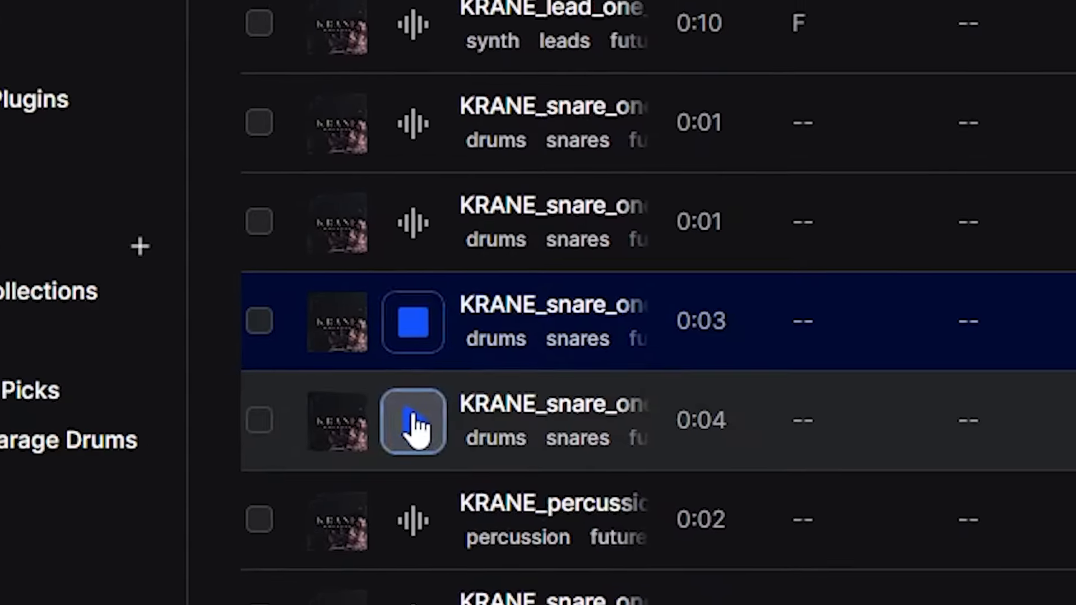
Place short C5 hits at the start of bars 2, 4, 6 and 8.
left_click(419, 428)
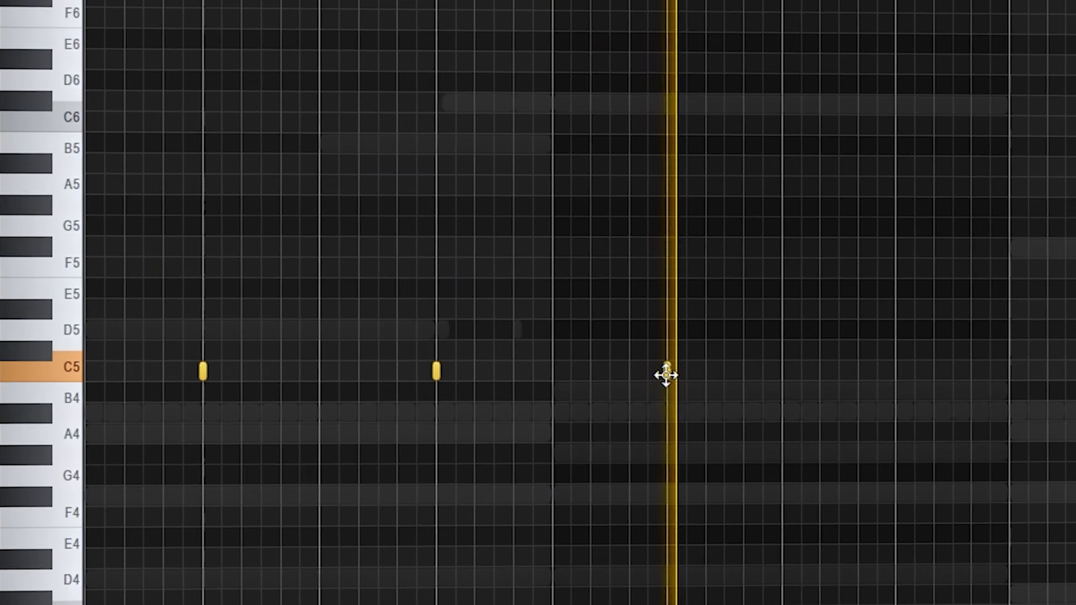
left_click(875, 371)
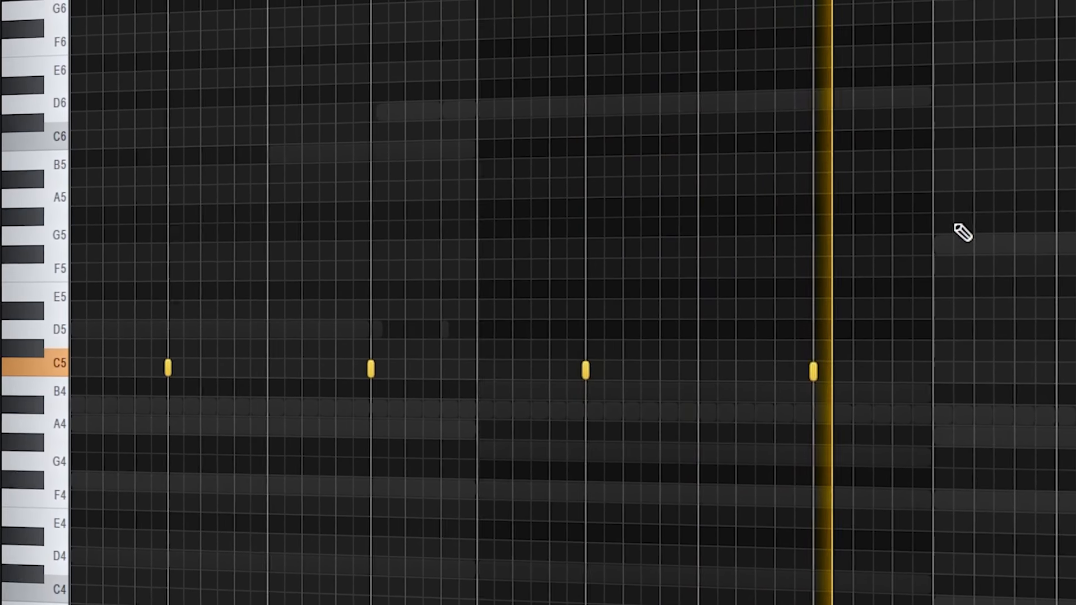